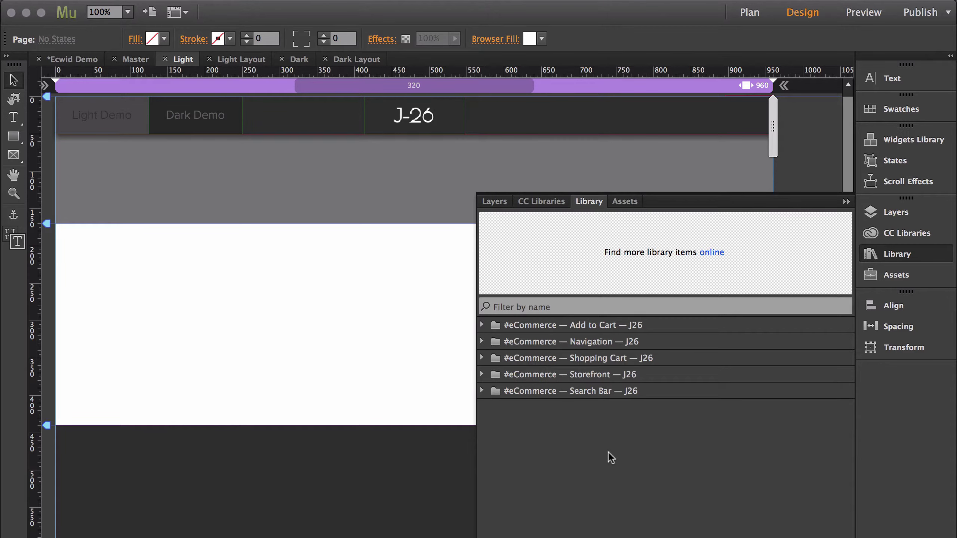
{"action": "key", "text": "super+Tab"}
{"action": "key", "text": "super+Tab"}
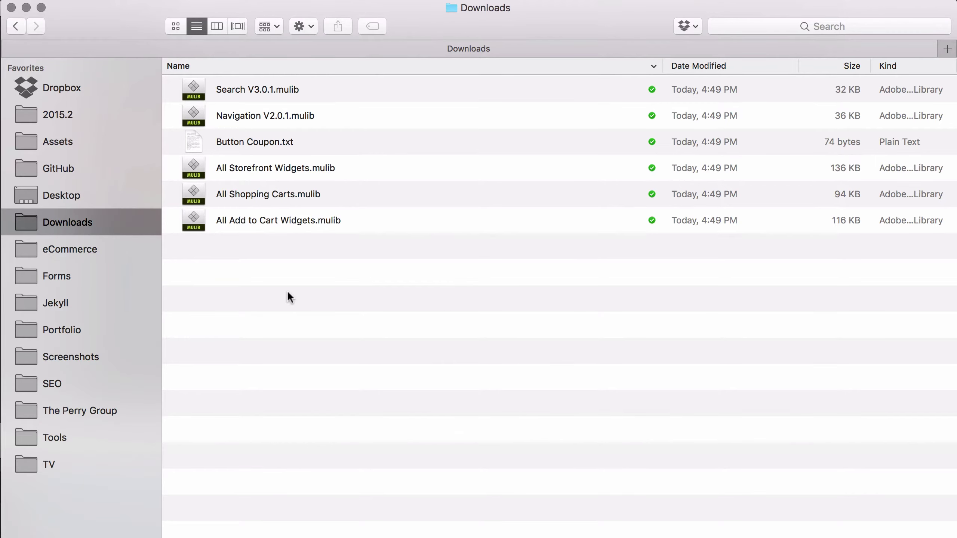
{"action": "left_click", "coordinate": [240, 218]}
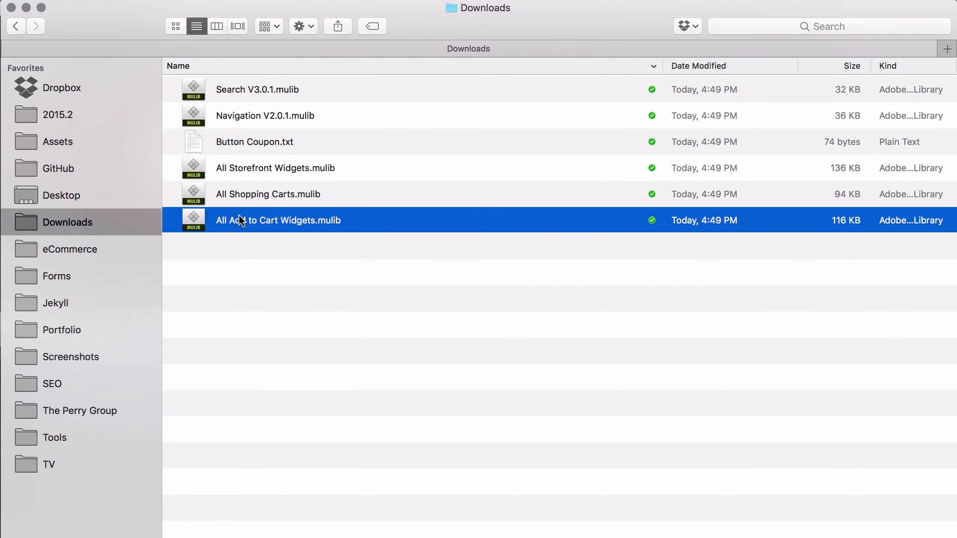
Drag All Storefront Widgets from the #eCommerce — Storefront library onto the Light Layout page.
{"action": "key", "text": "super+Tab"}
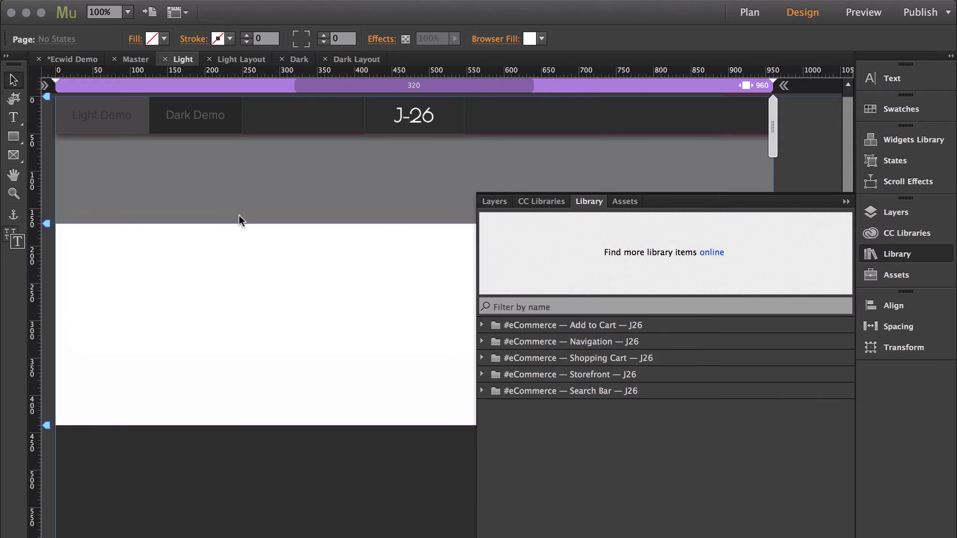
{"action": "left_click", "coordinate": [498, 373]}
{"action": "left_click", "coordinate": [505, 390]}
{"action": "left_click_drag", "start_coordinate": [499, 388], "coordinate": [411, 165]}
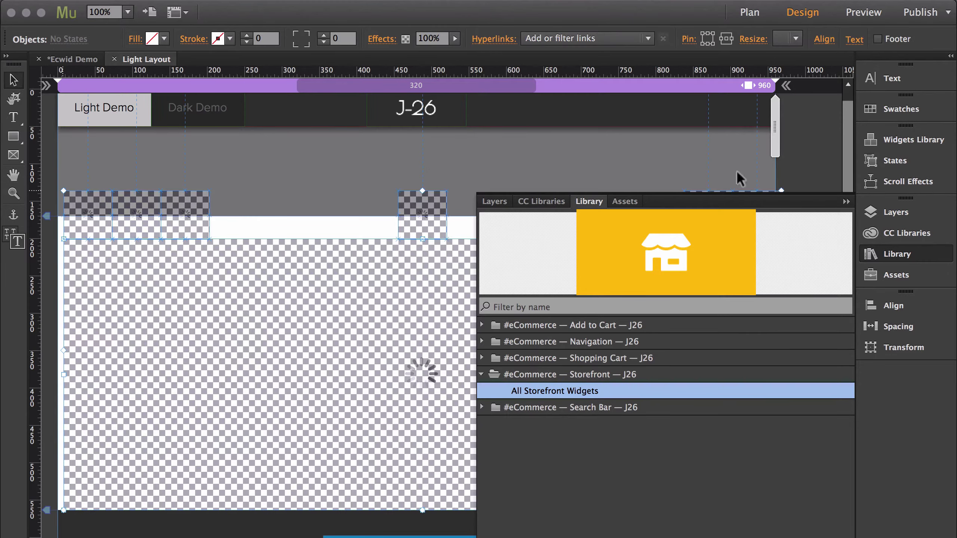
{"action": "left_click", "coordinate": [908, 245]}
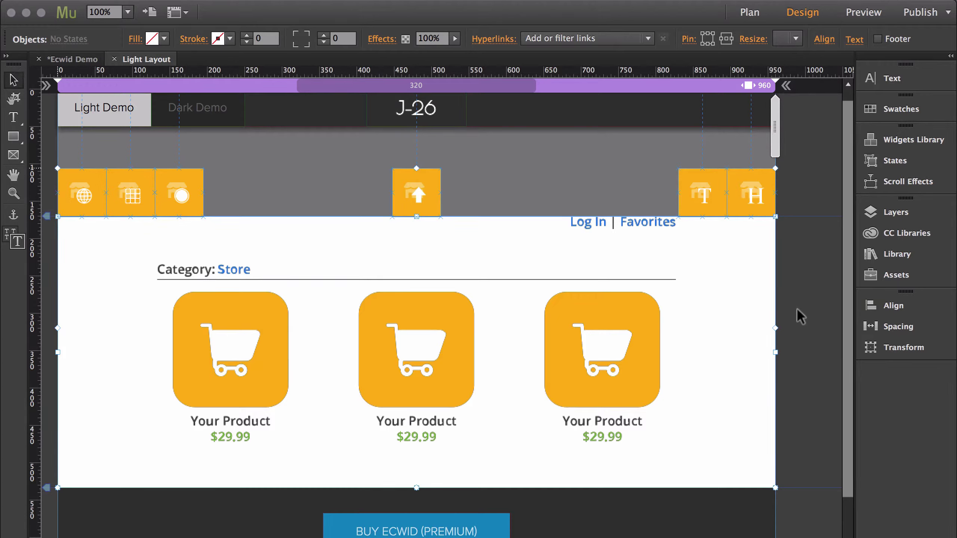
{"action": "left_click", "coordinate": [810, 287]}
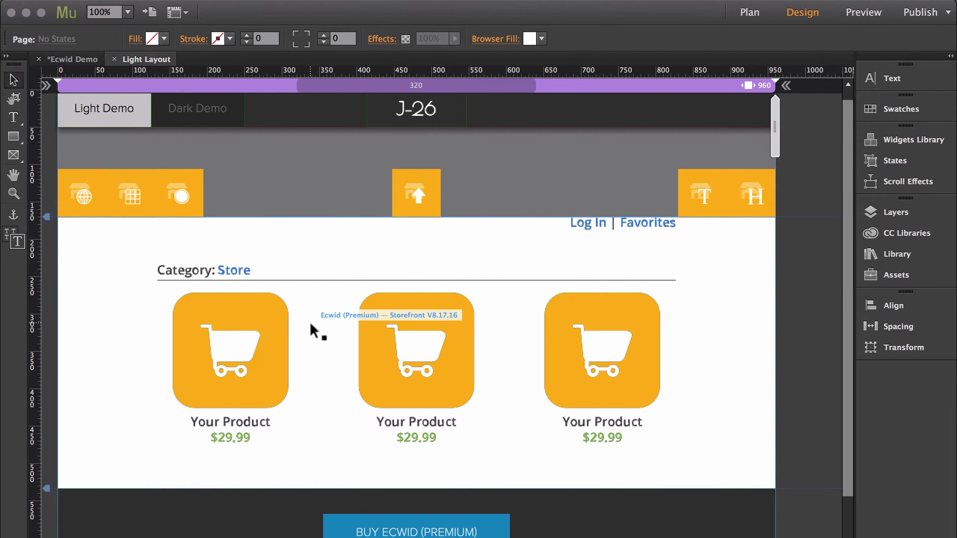
{"action": "left_click_drag", "start_coordinate": [44, 150], "coordinate": [269, 324]}
{"action": "left_click", "coordinate": [245, 169]}
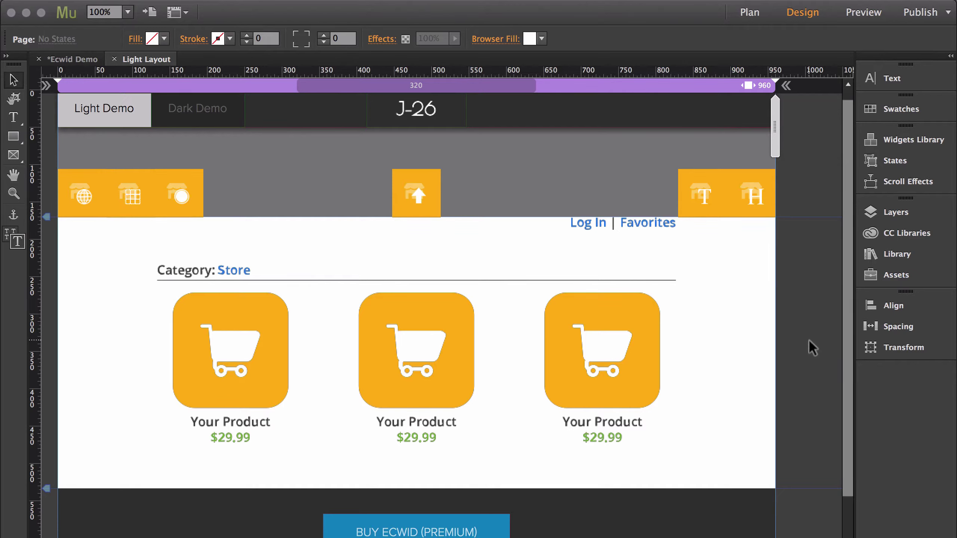
{"action": "left_click", "coordinate": [767, 239]}
{"action": "left_click", "coordinate": [787, 218]}
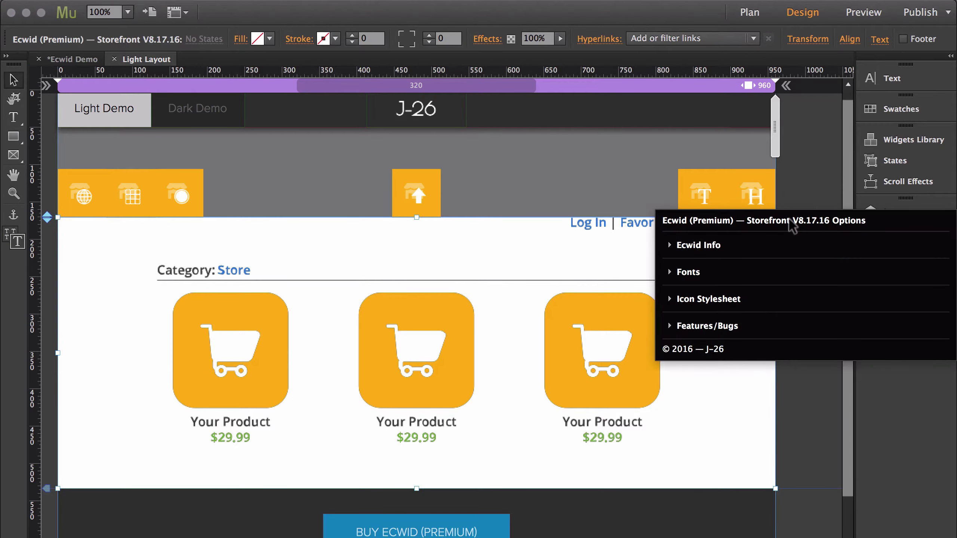
{"action": "left_click", "coordinate": [704, 248]}
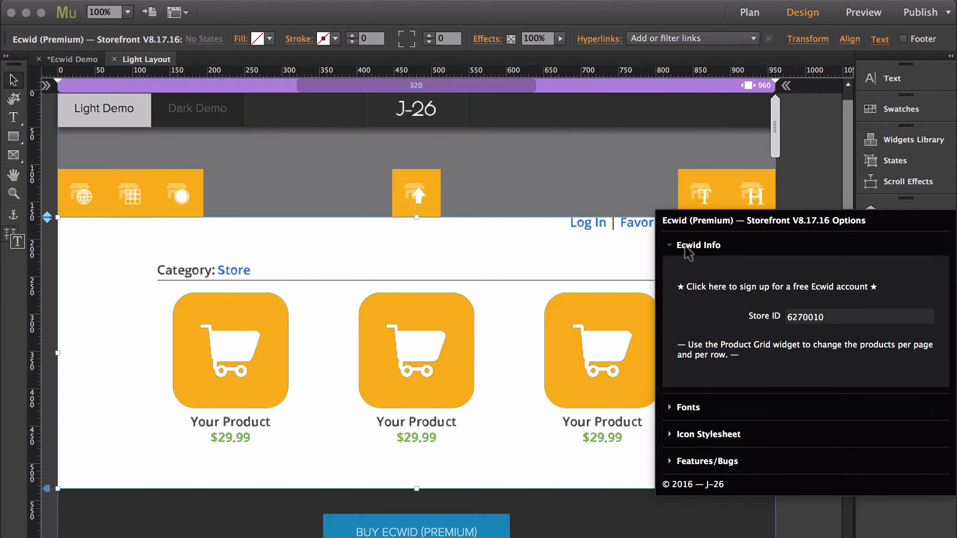
{"action": "left_click", "coordinate": [687, 249]}
{"action": "left_click", "coordinate": [683, 278]}
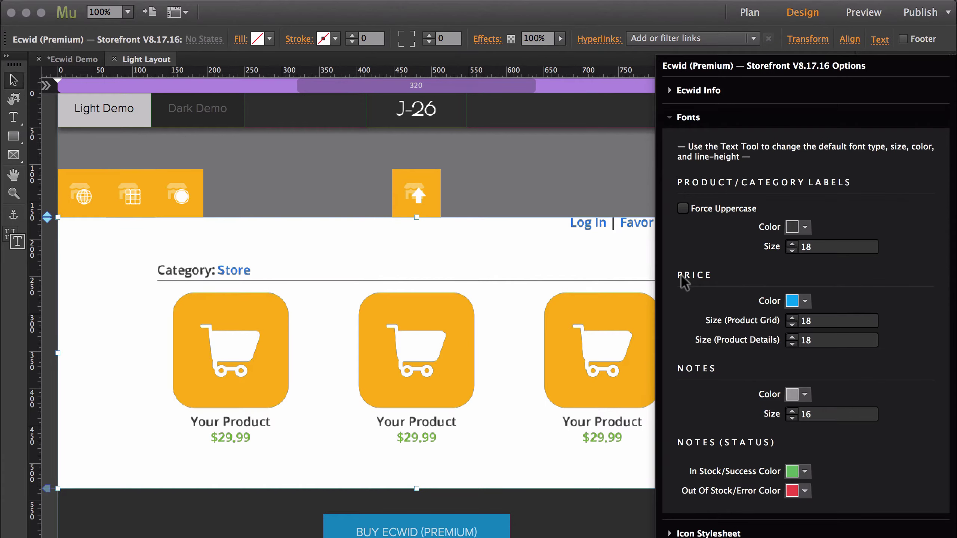
{"action": "left_click", "coordinate": [286, 183]}
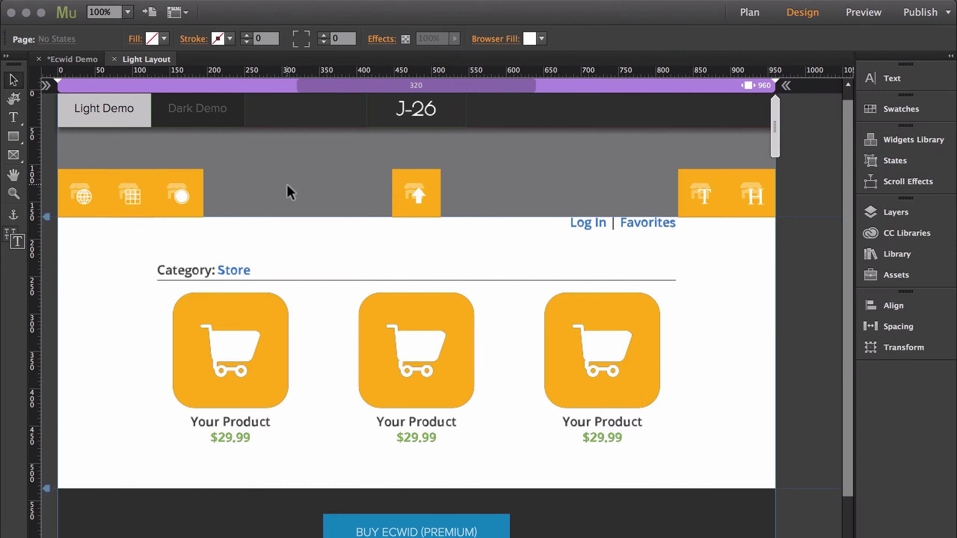
Review the Global storefront widget's options, then select the Product Grid widget.
{"action": "left_click", "coordinate": [75, 192]}
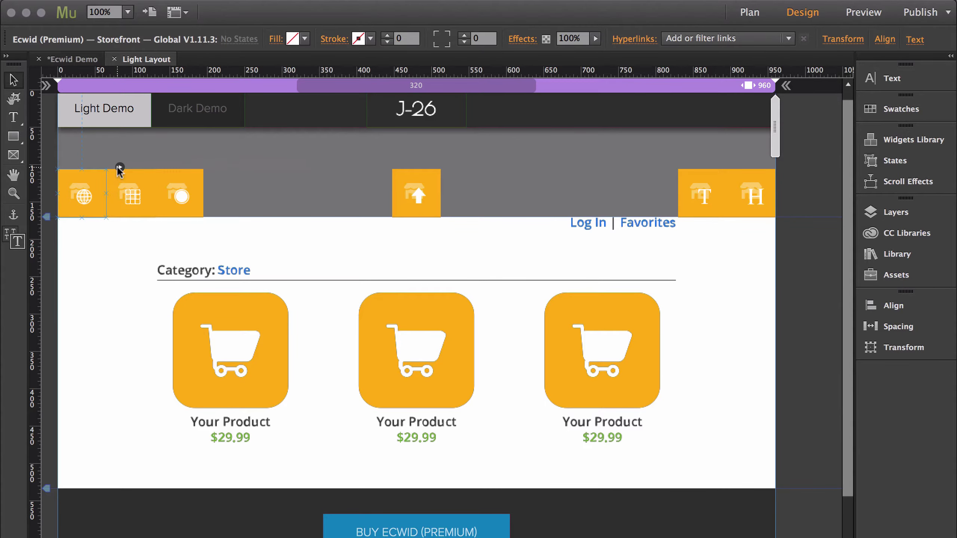
{"action": "left_click", "coordinate": [119, 168]}
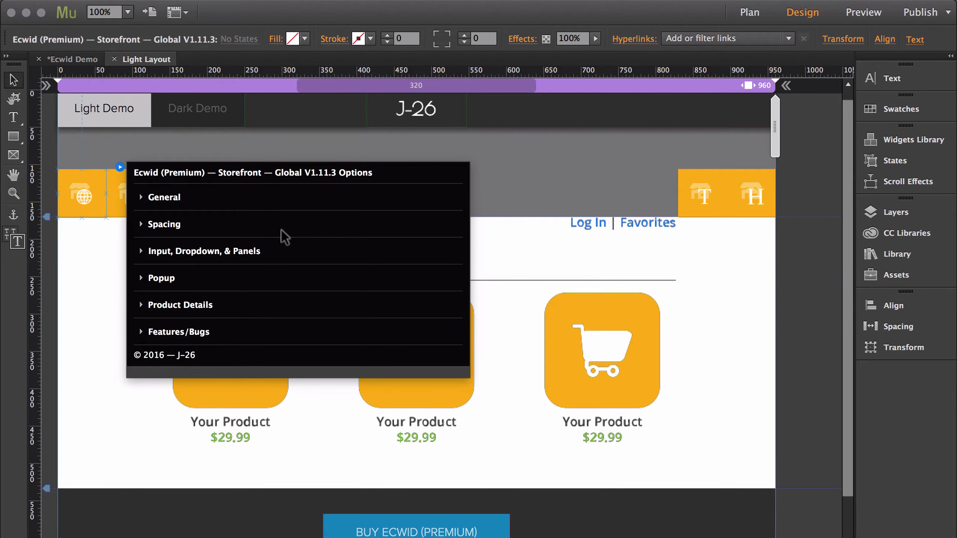
{"action": "left_click", "coordinate": [261, 190]}
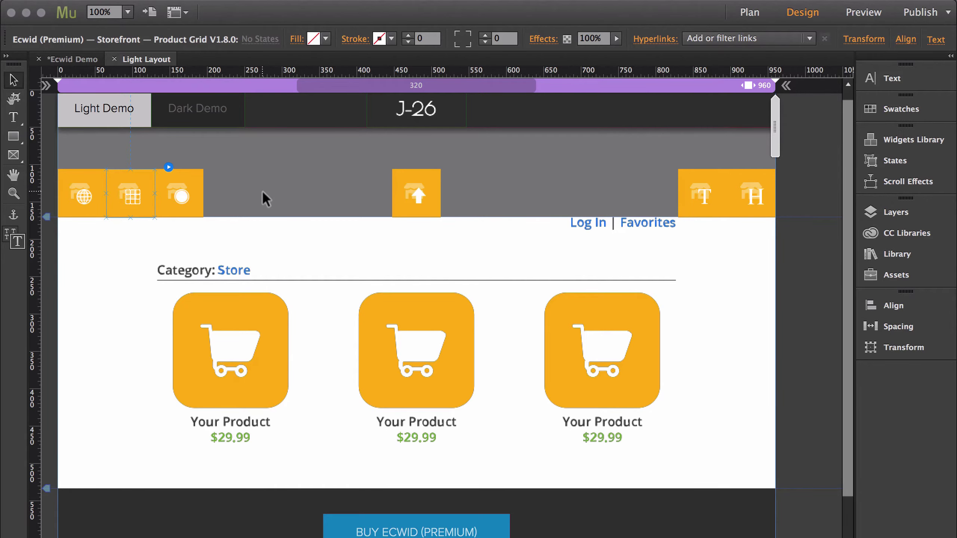
Preview the page in Chrome, scroll past the square category photos, and switch View as to Grid.
{"action": "key", "text": "super+alt+e"}
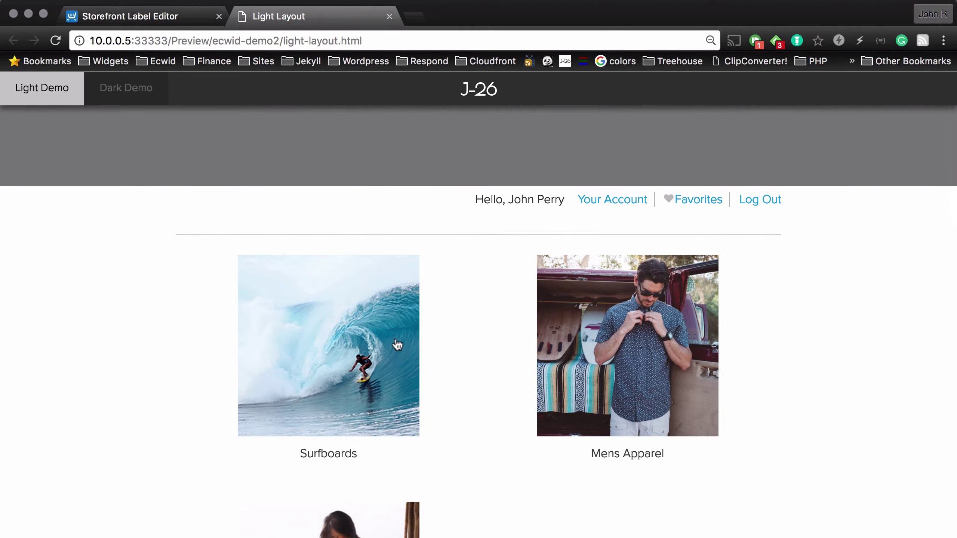
{"action": "scroll", "coordinate": [396, 343], "scroll_direction": "down", "scroll_amount": 5}
{"action": "scroll", "coordinate": [151, 303], "scroll_direction": "down", "scroll_amount": 5}
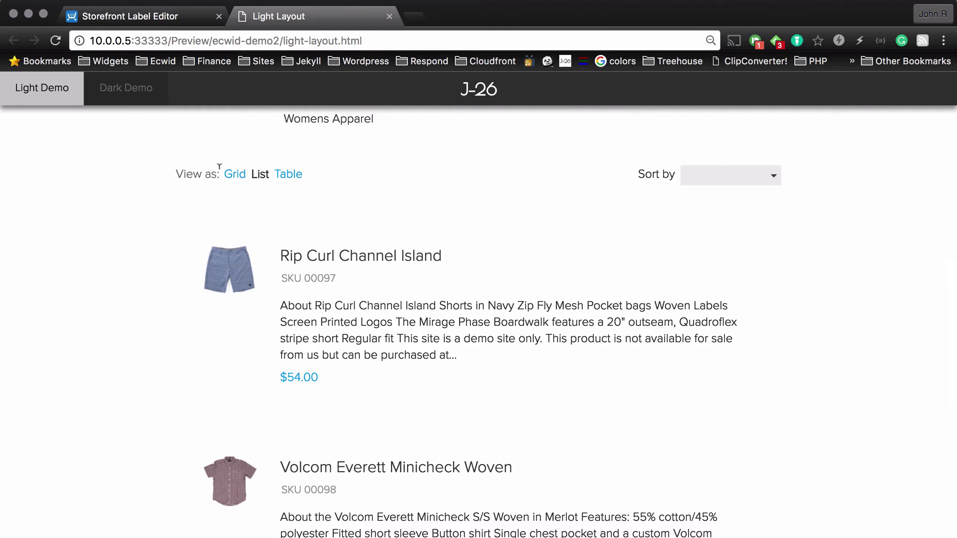
{"action": "left_click", "coordinate": [234, 175]}
{"action": "scroll", "coordinate": [144, 320], "scroll_direction": "down", "scroll_amount": 4}
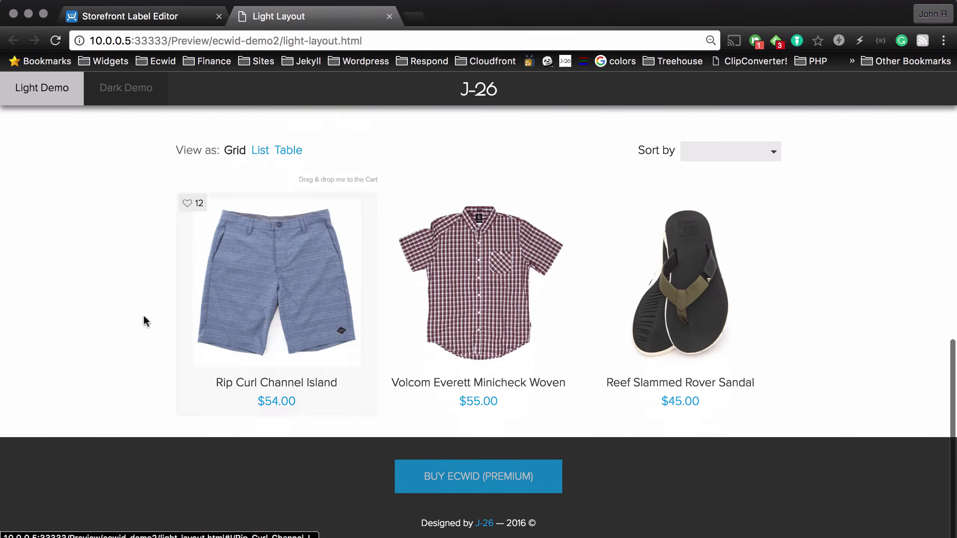
{"action": "key", "text": "super+Tab"}
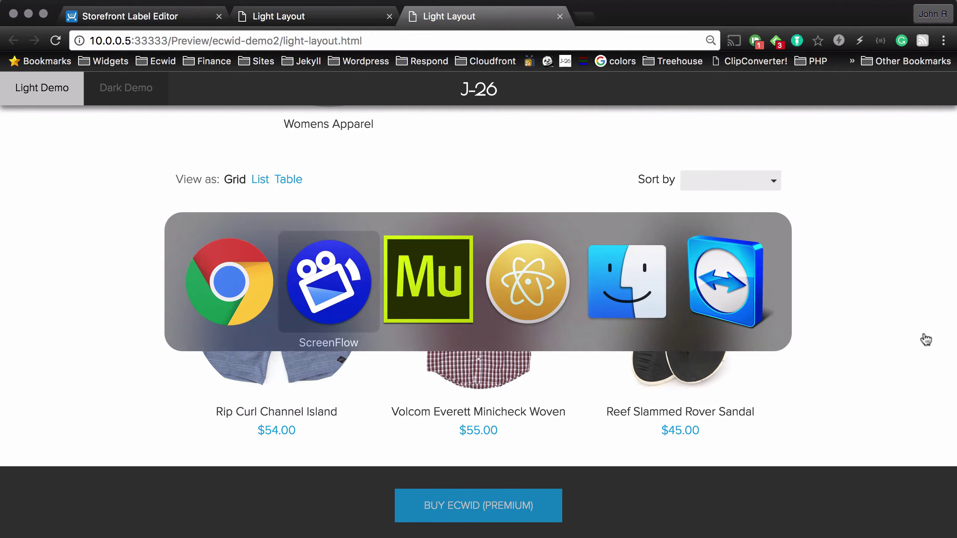
{"action": "key", "text": "super+Tab"}
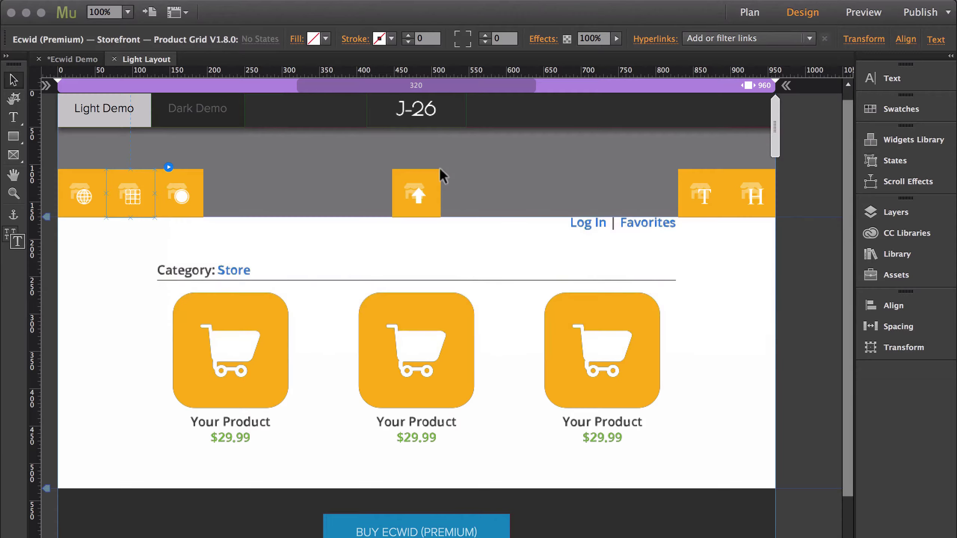
Set the Product Grid's Global Images Border Radius (Normal) to 500 for circular category photos.
{"action": "left_click", "coordinate": [169, 166]}
{"action": "left_click", "coordinate": [214, 199]}
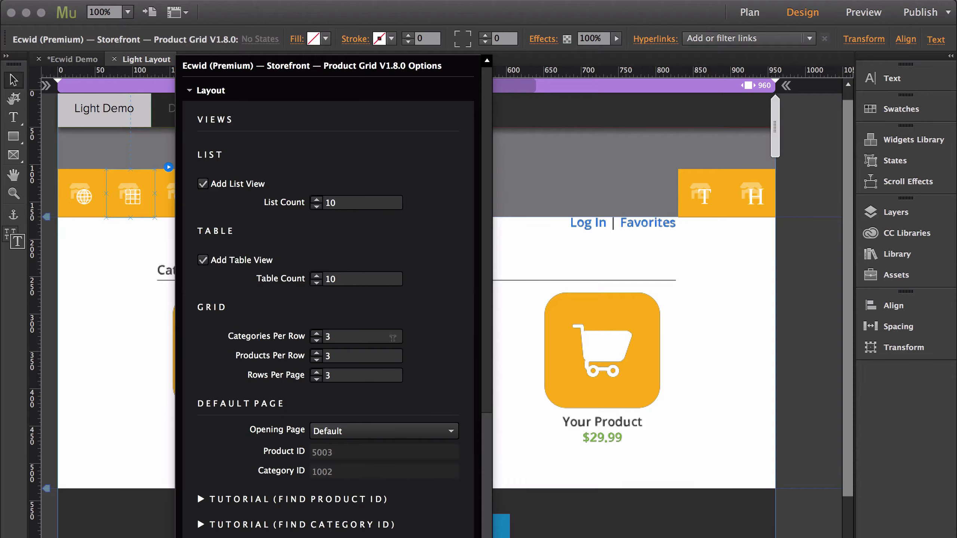
{"action": "left_click", "coordinate": [205, 90]}
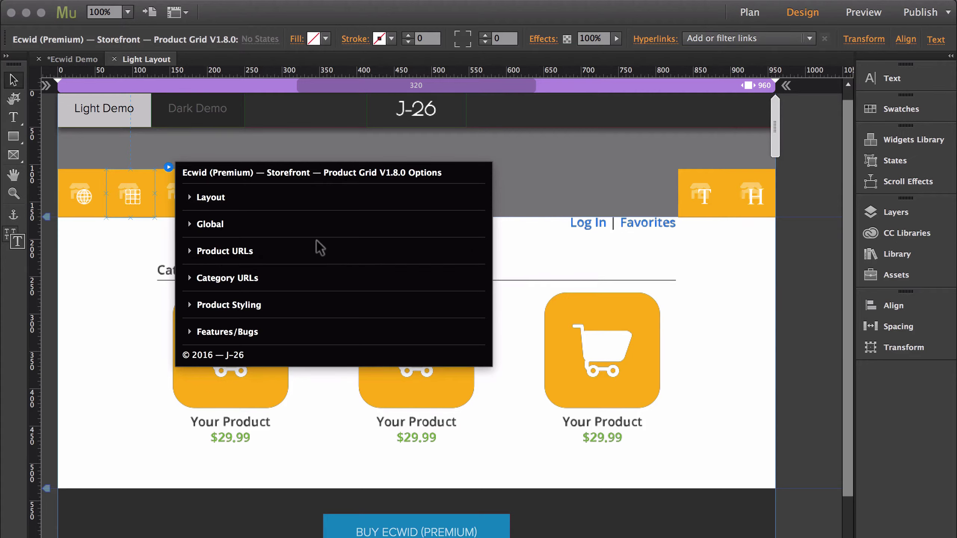
{"action": "left_click", "coordinate": [211, 225]}
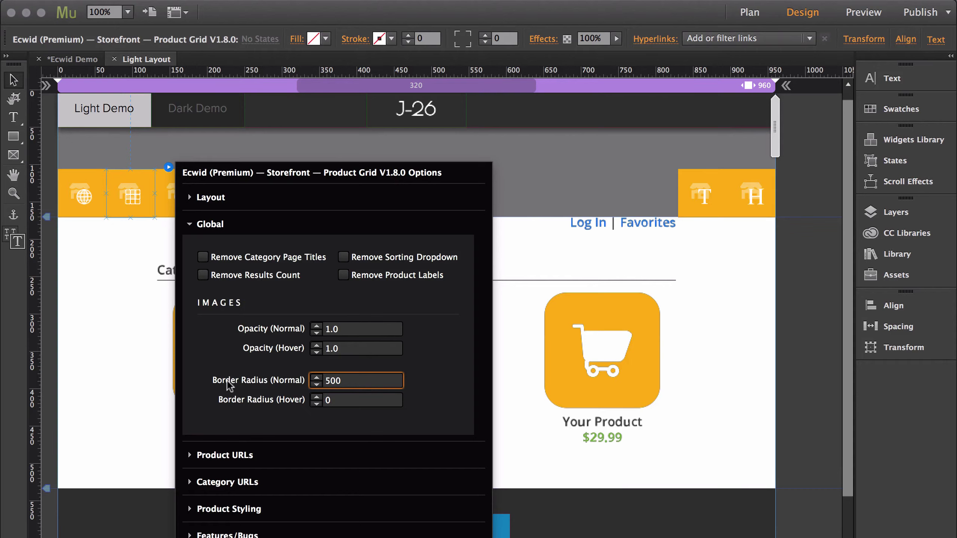
{"action": "left_click", "coordinate": [434, 372]}
Preview the updated page in Chrome and scroll to check the circular category images.
{"action": "key", "text": "super+shift+e"}
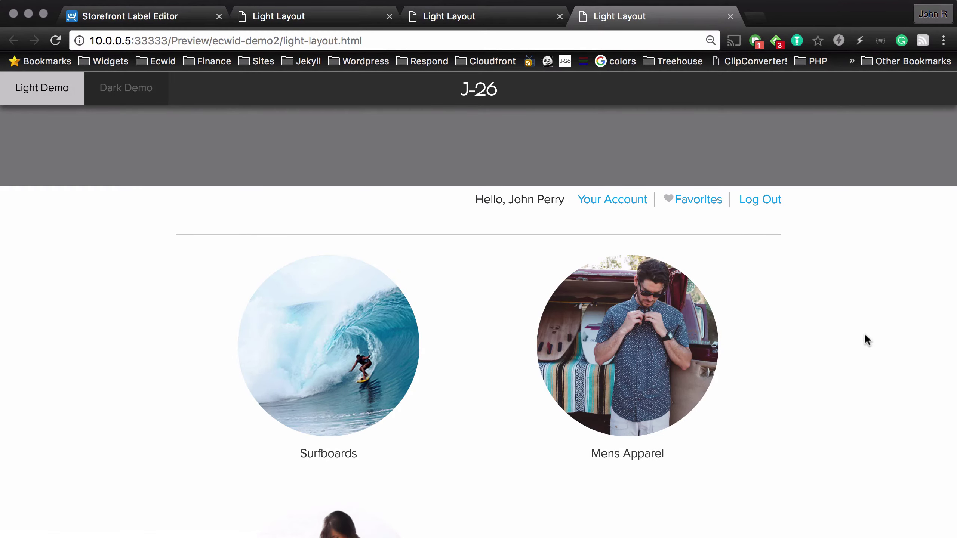
{"action": "scroll", "coordinate": [865, 335], "scroll_direction": "down", "scroll_amount": 10}
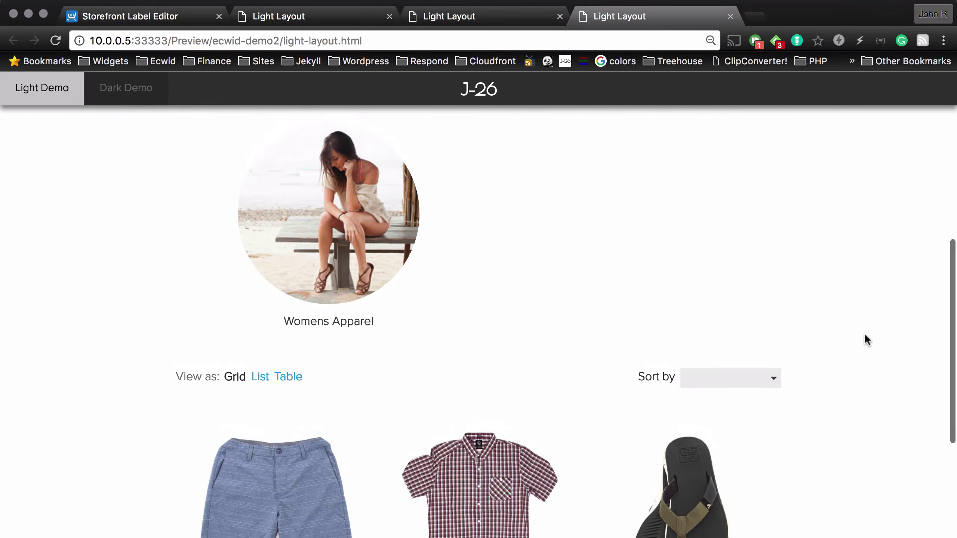
{"action": "scroll", "coordinate": [865, 335], "scroll_direction": "up", "scroll_amount": 10}
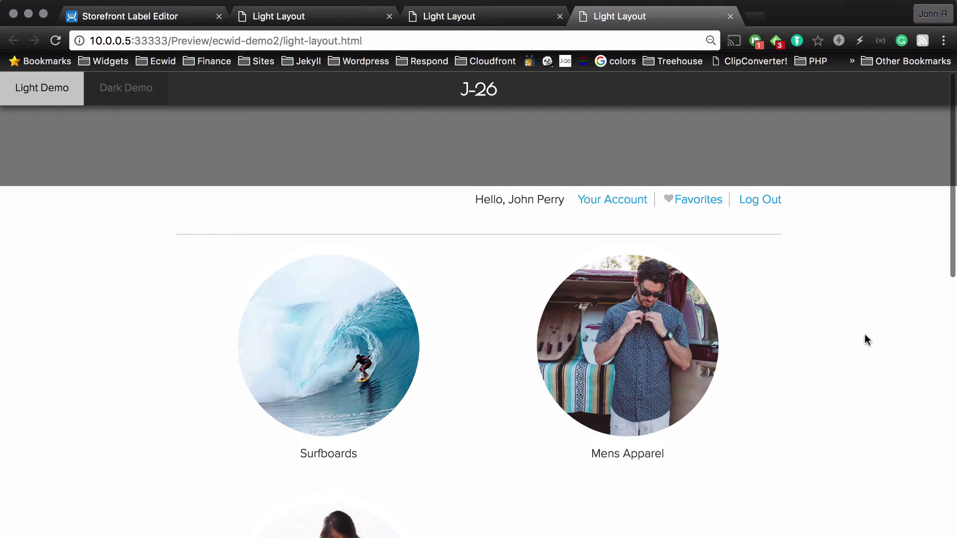
{"action": "key", "text": "super+Tab"}
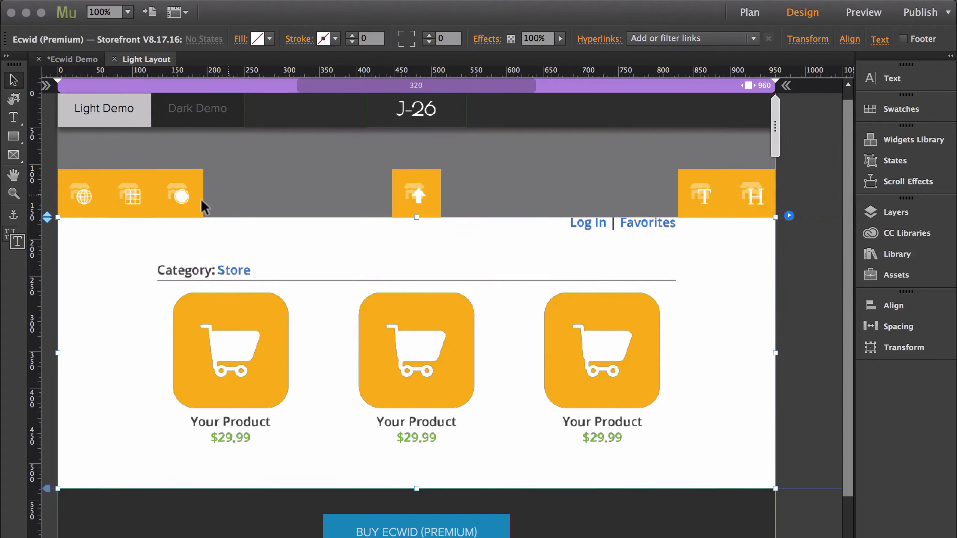
Inspect the Buttons widget's Removeable settings and the 'Add to Cart' icon style choices.
{"action": "left_click", "coordinate": [200, 198]}
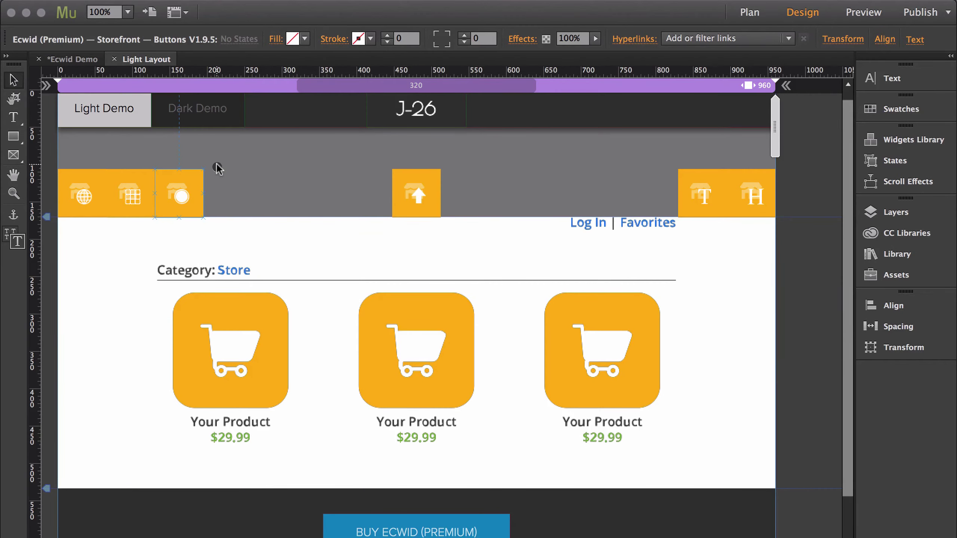
{"action": "left_click", "coordinate": [218, 168]}
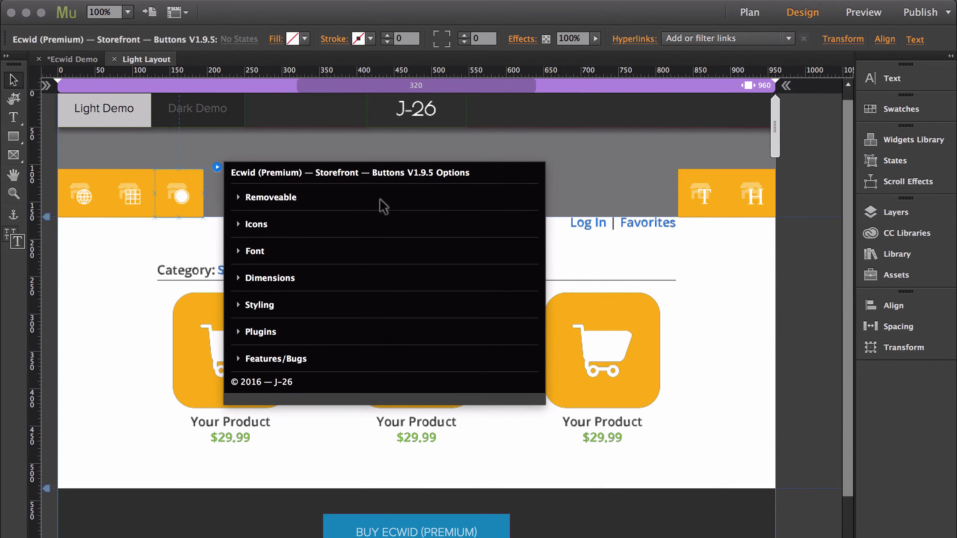
{"action": "left_click", "coordinate": [271, 197]}
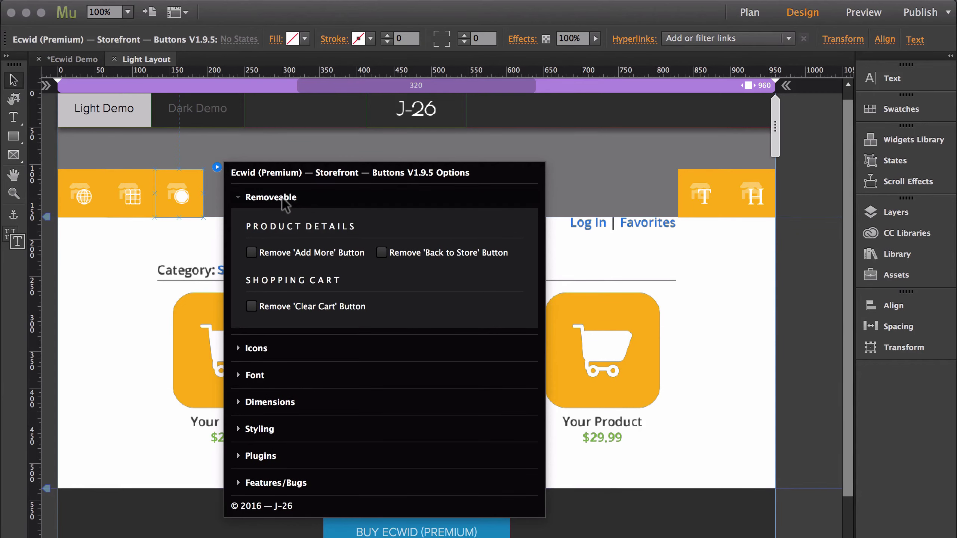
{"action": "left_click", "coordinate": [284, 199]}
{"action": "left_click", "coordinate": [258, 224]}
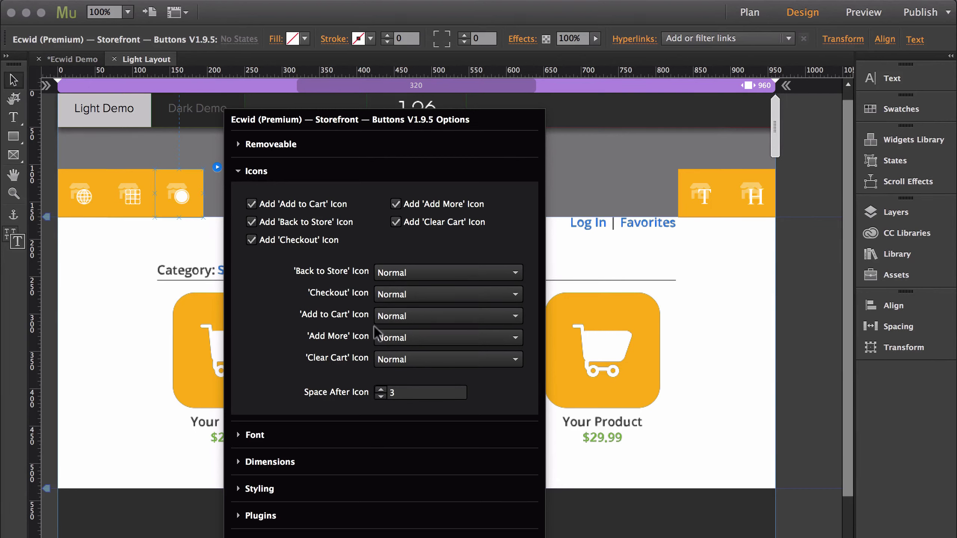
{"action": "left_click", "coordinate": [412, 318]}
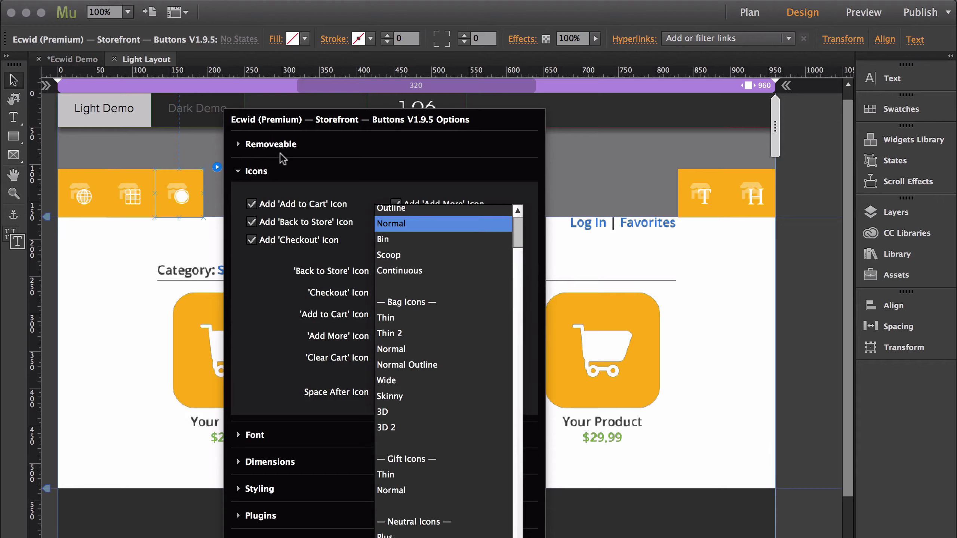
{"action": "left_click", "coordinate": [256, 172]}
{"action": "left_click", "coordinate": [256, 173]}
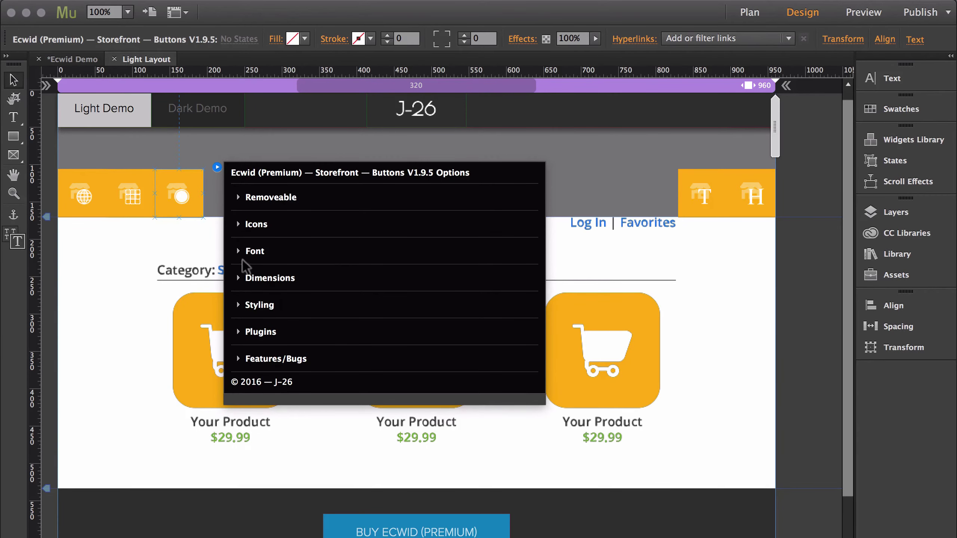
{"action": "left_click", "coordinate": [260, 252]}
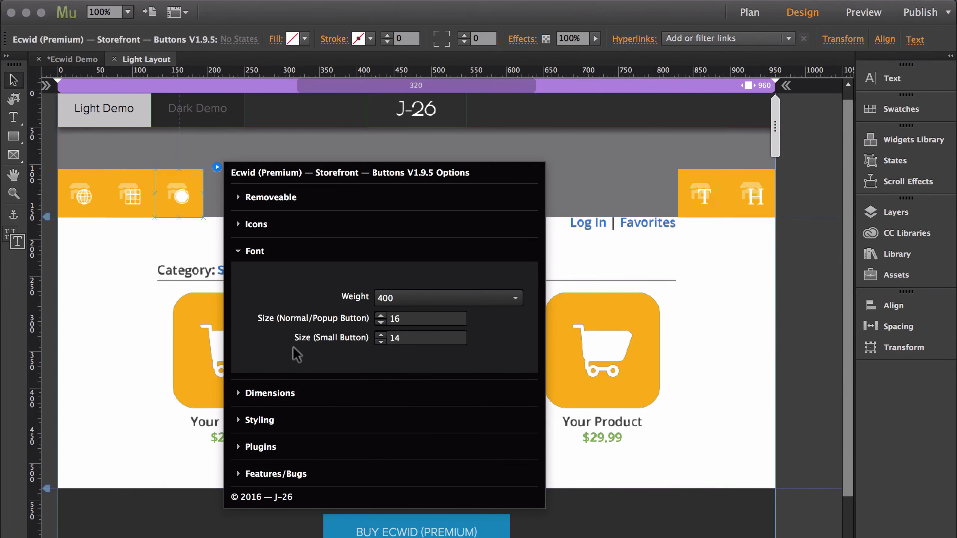
{"action": "left_click", "coordinate": [261, 252]}
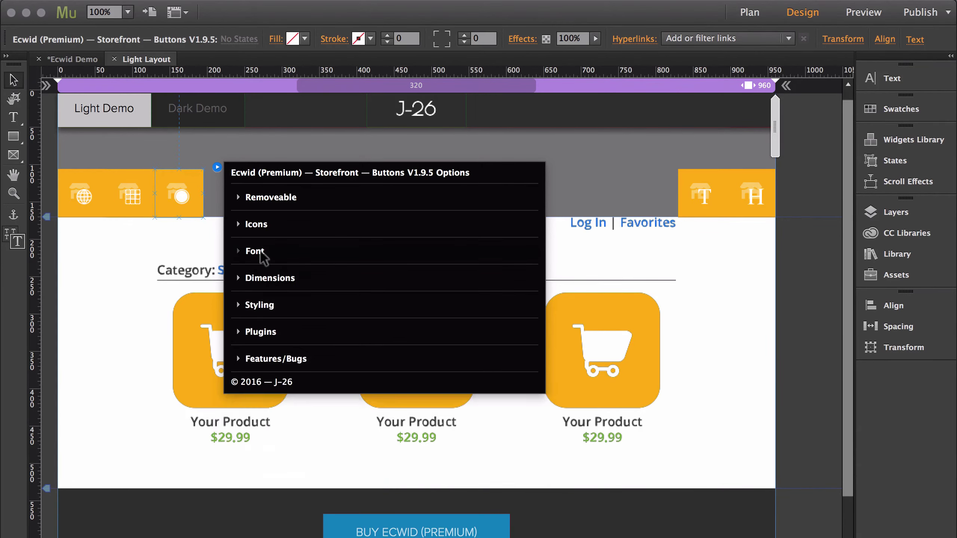
{"action": "left_click", "coordinate": [278, 282]}
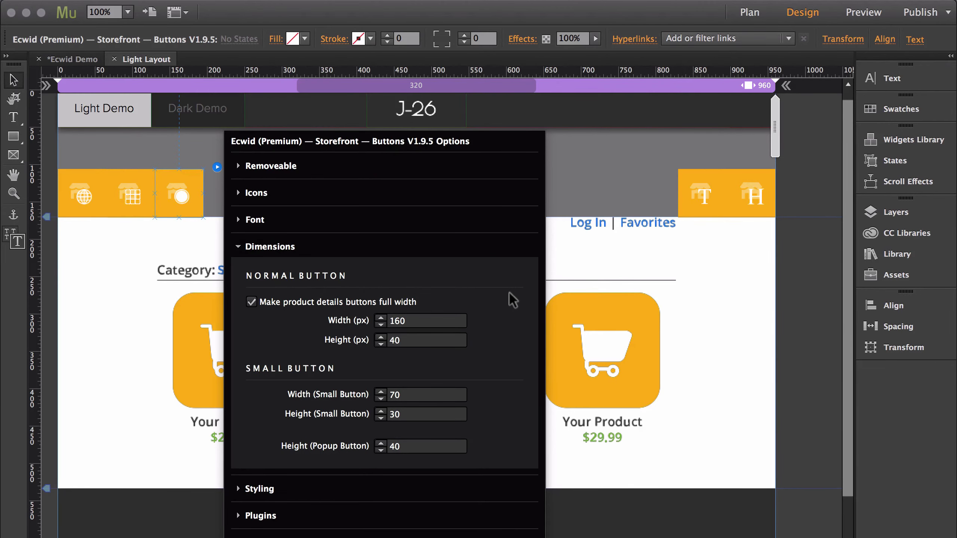
{"action": "left_click", "coordinate": [258, 248]}
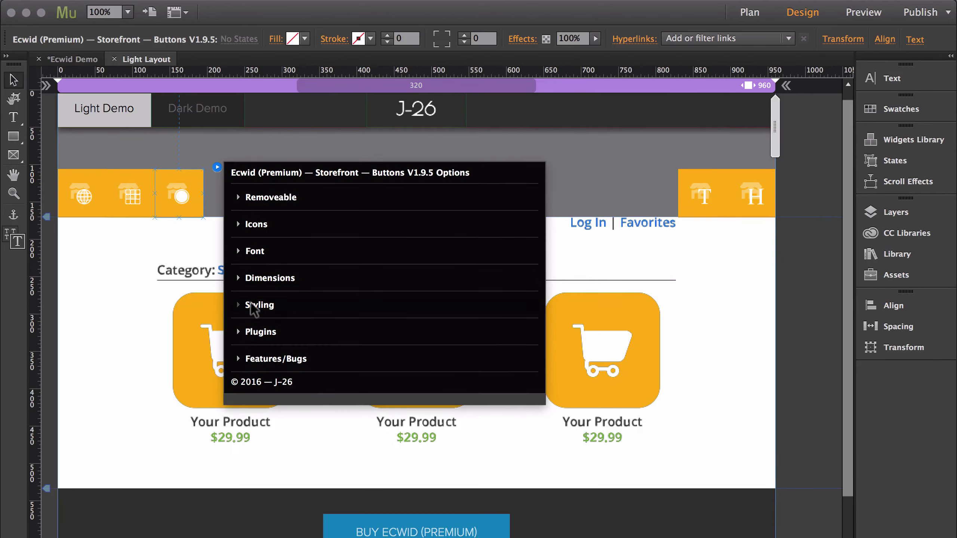
{"action": "left_click", "coordinate": [251, 303]}
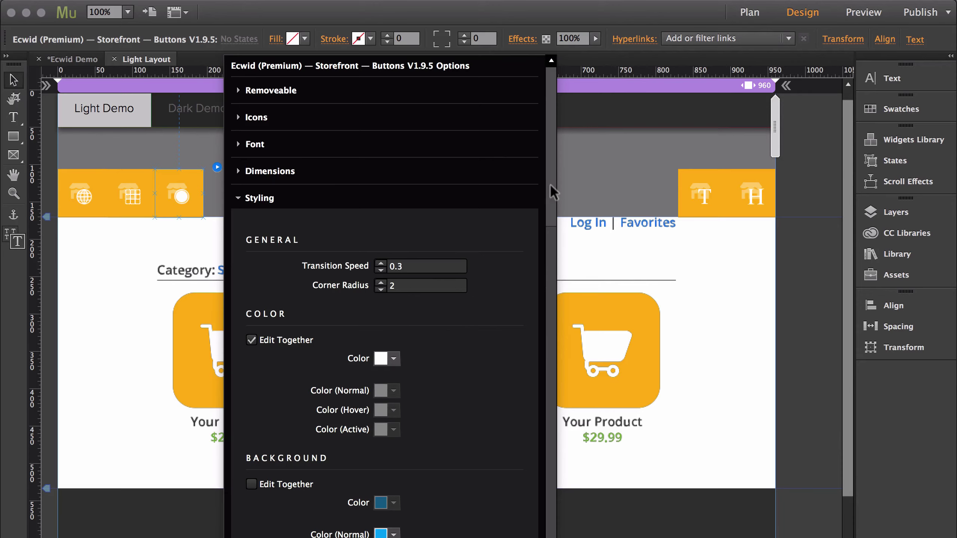
{"action": "mouse_move", "coordinate": [550, 184]}
{"action": "left_mouse_down"}
{"action": "mouse_move", "coordinate": [524, 344]}
{"action": "mouse_move", "coordinate": [551, 344]}
{"action": "mouse_move", "coordinate": [545, 169]}
{"action": "left_mouse_up"}
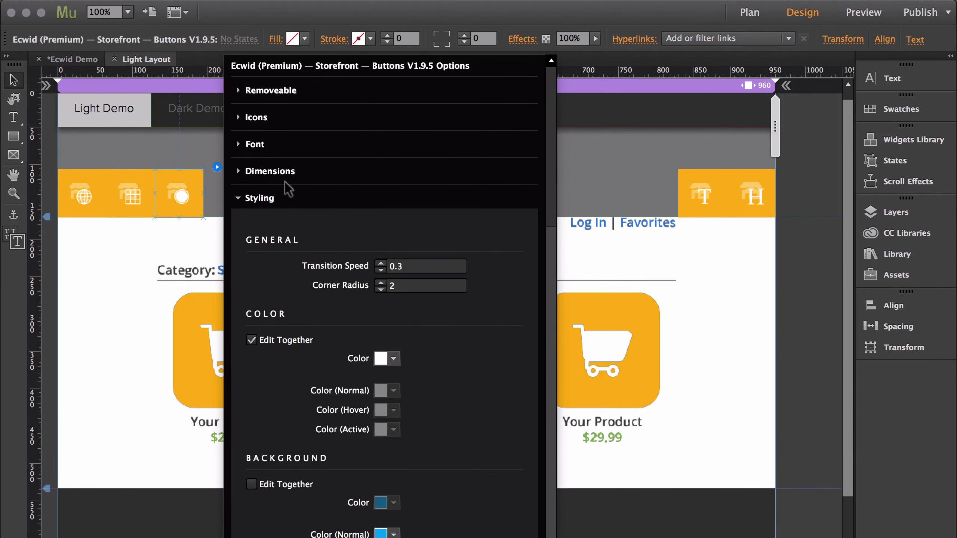
{"action": "left_click", "coordinate": [254, 197]}
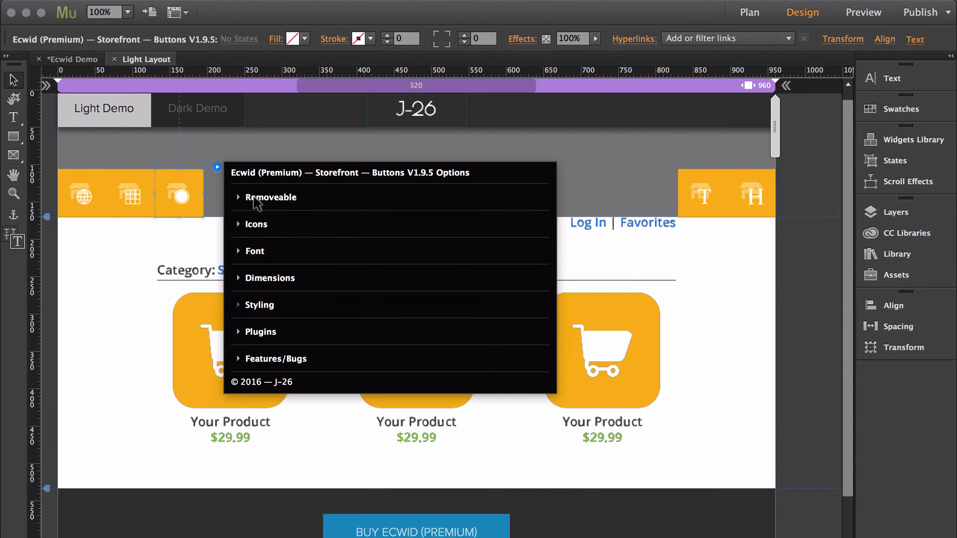
{"action": "left_click", "coordinate": [257, 332]}
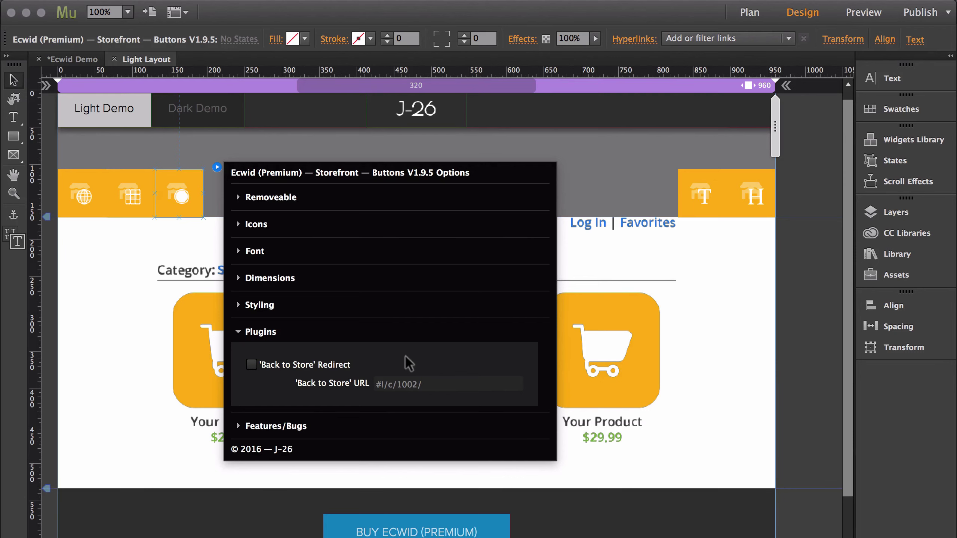
{"action": "left_click", "coordinate": [260, 332]}
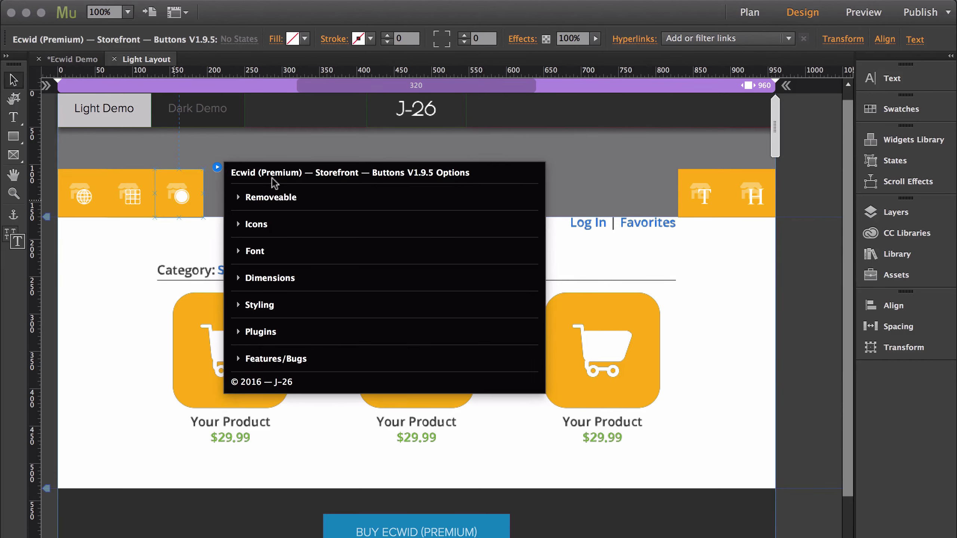
Click empty canvas to dismiss the Buttons options and deselect the widget.
{"action": "left_click", "coordinate": [461, 146]}
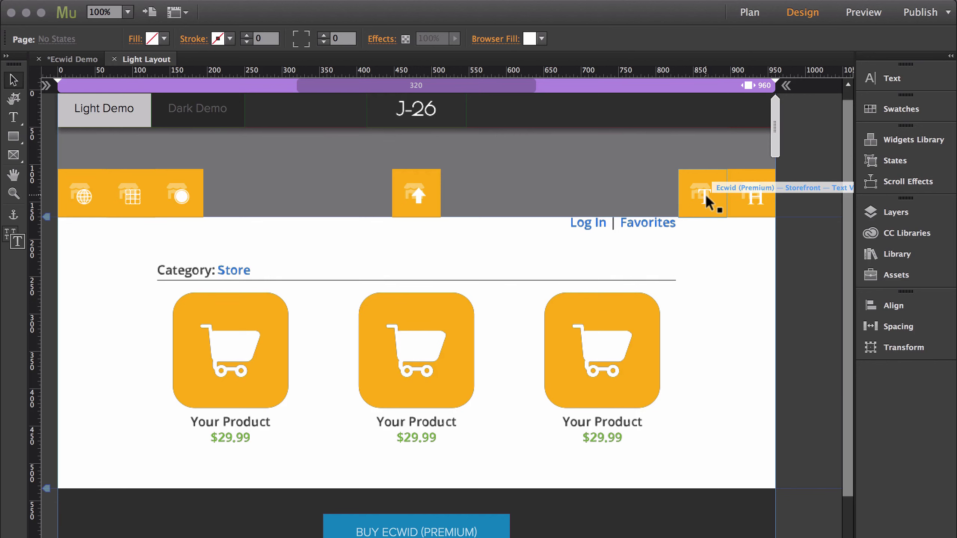
{"action": "left_click", "coordinate": [706, 200]}
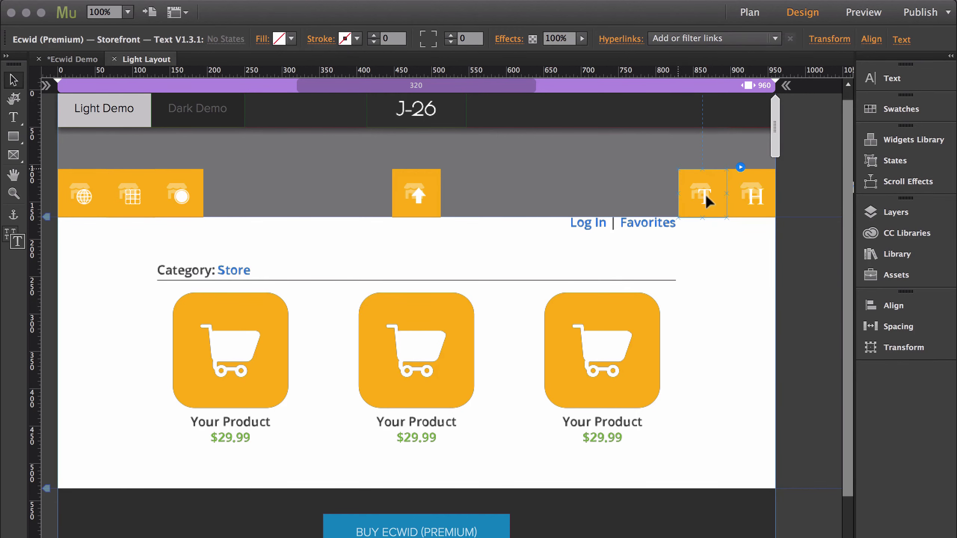
{"action": "left_click", "coordinate": [740, 166]}
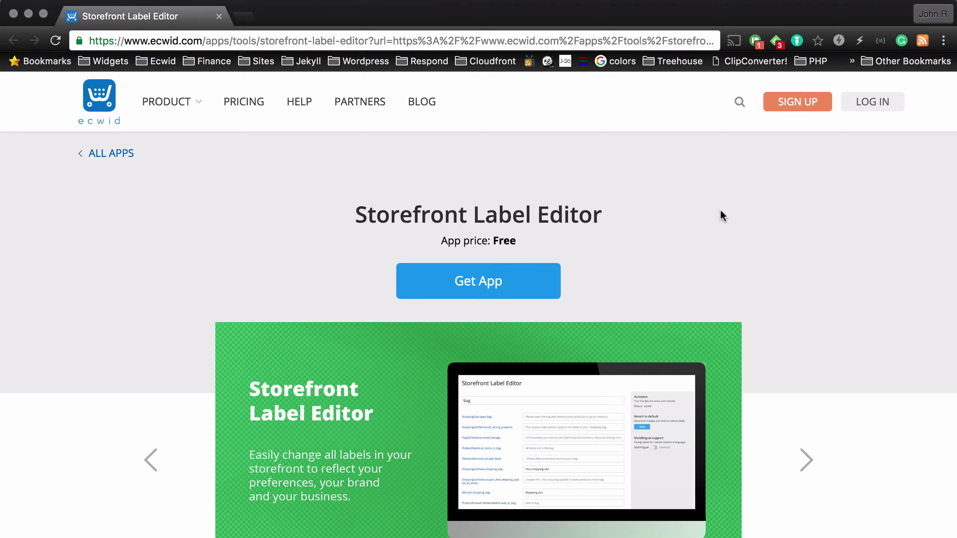
{"action": "key", "text": "super+Tab"}
{"action": "key", "text": "super+Tab"}
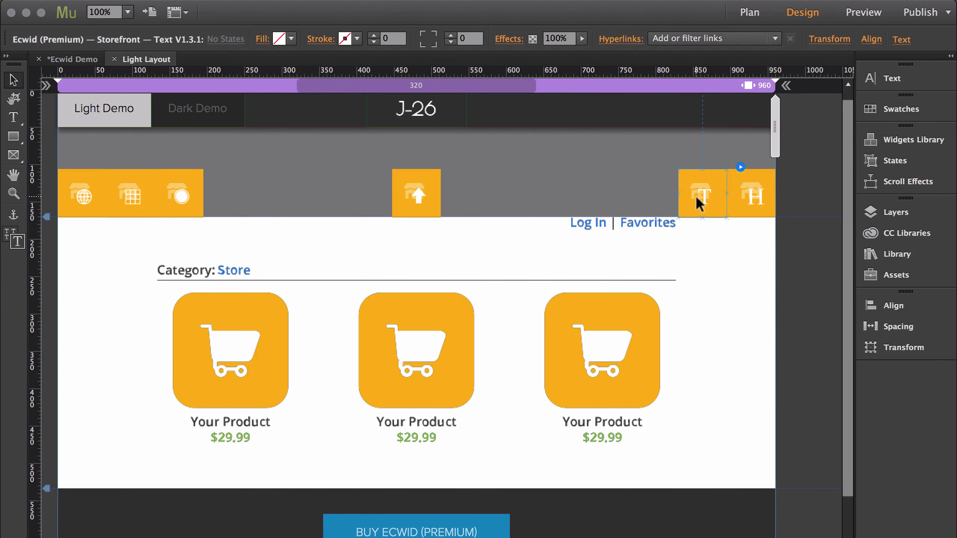
{"action": "left_click", "coordinate": [777, 205]}
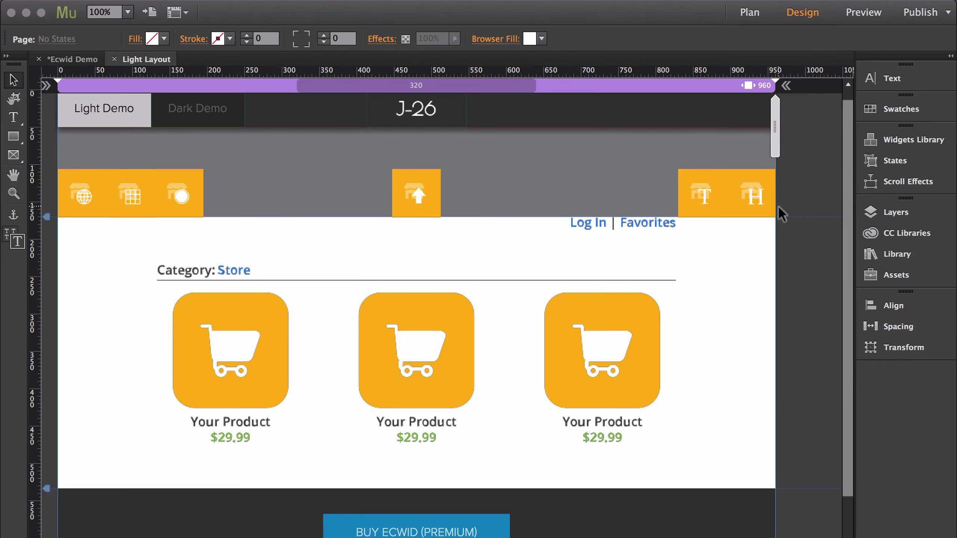